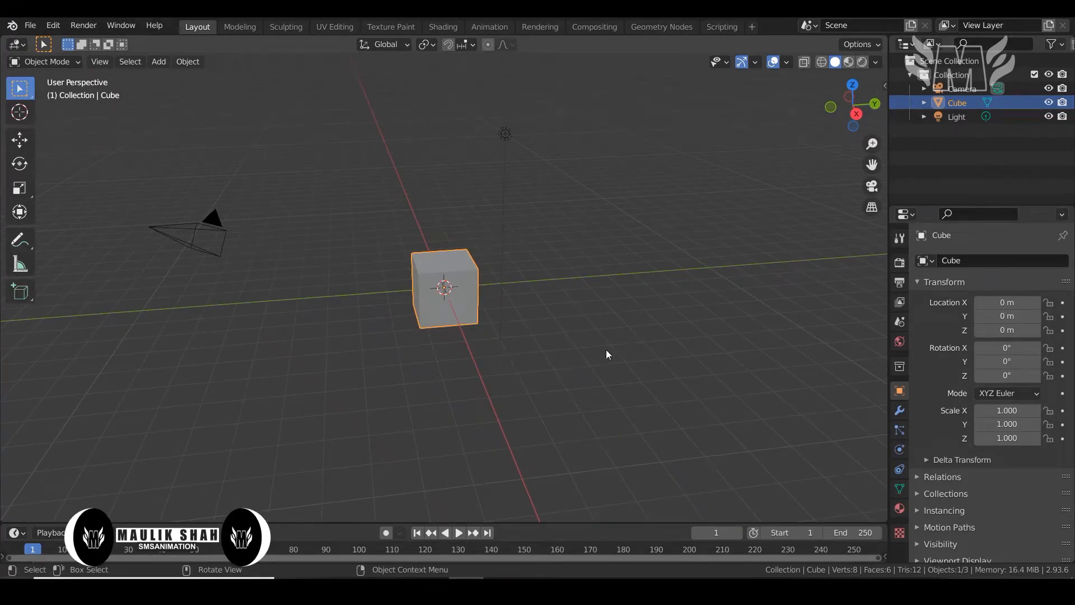
- Switch the default cube back and forth between Object Mode and Edit Mode, finishing in Edit Mode
key("Tab")
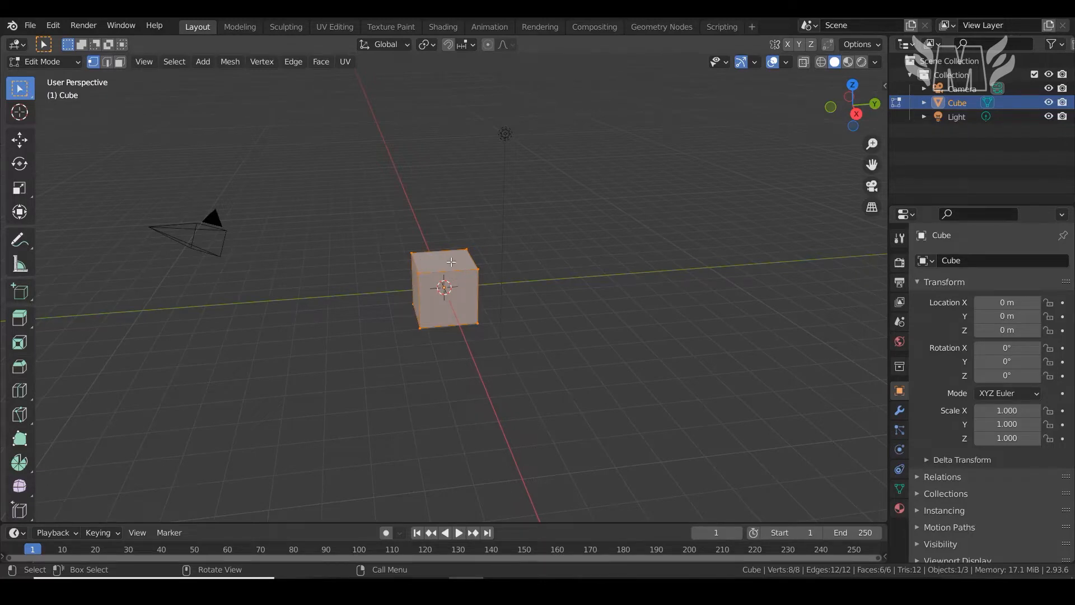
middle_click_drag(470, 307, 490, 321)
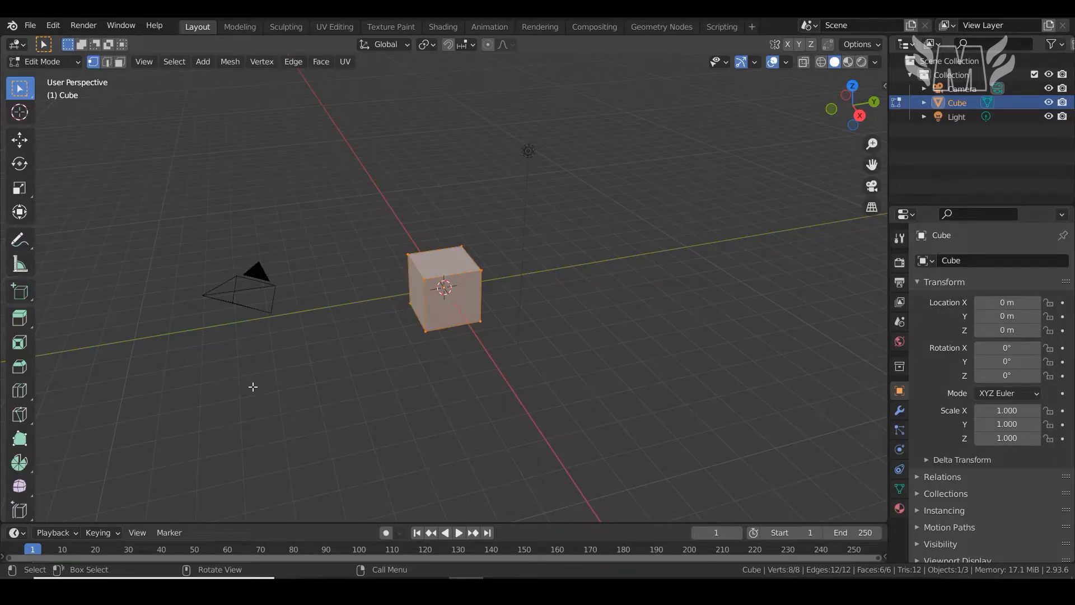
mouse_move(403, 381)
middle_mouse_down()
mouse_move(418, 377)
mouse_move(407, 378)
middle_mouse_up()
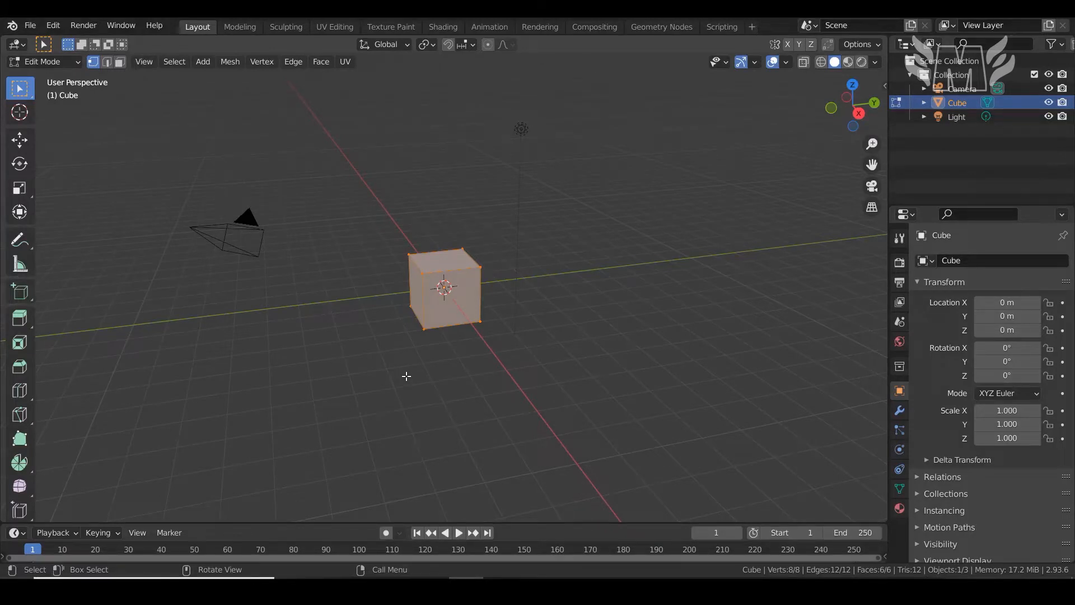
key("Tab")
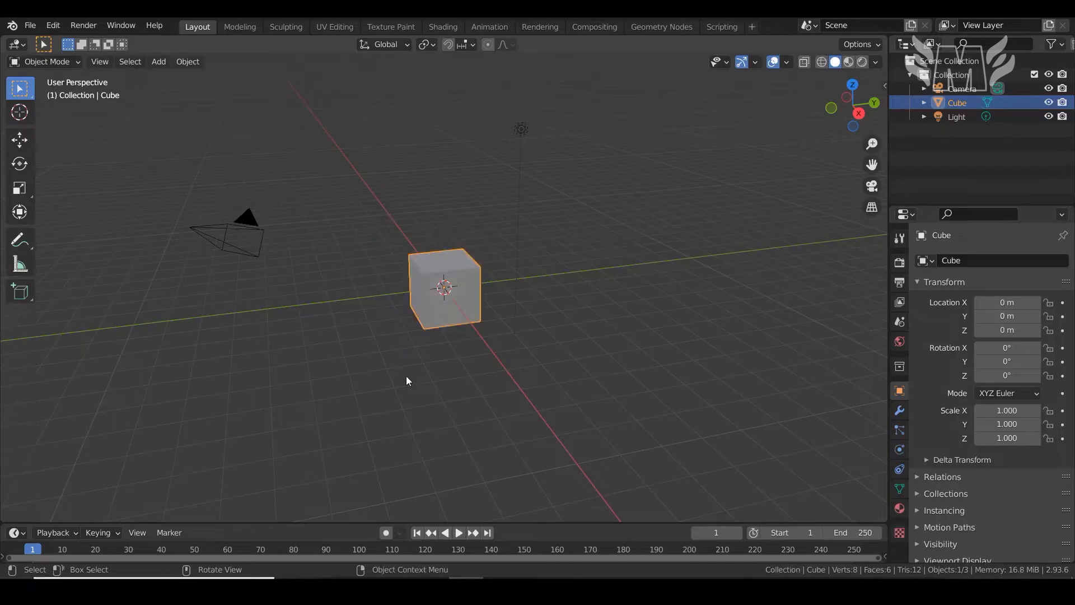
key("Tab")
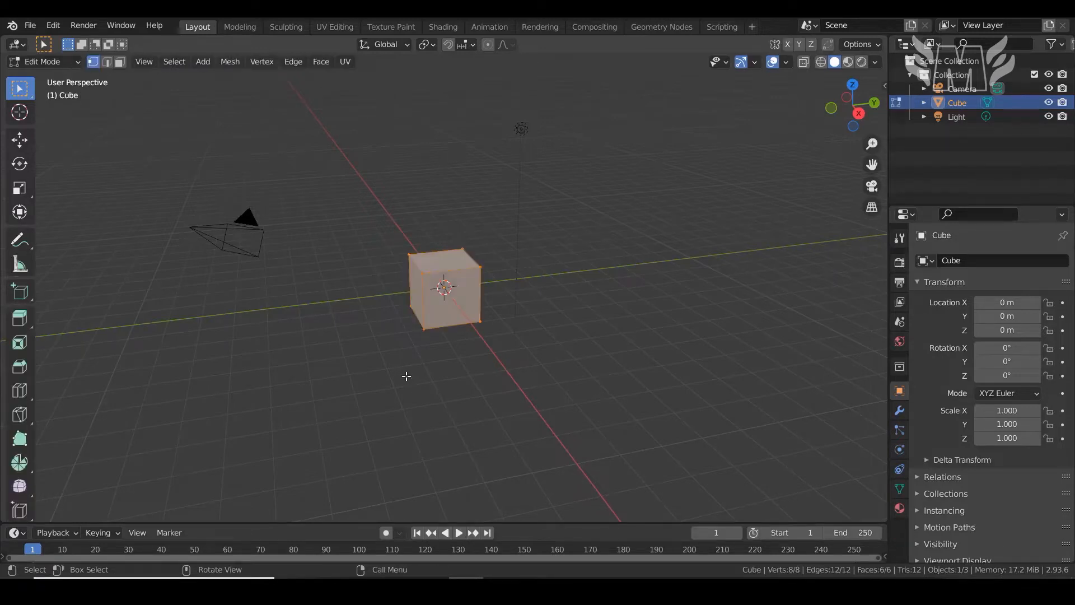
key("Tab")
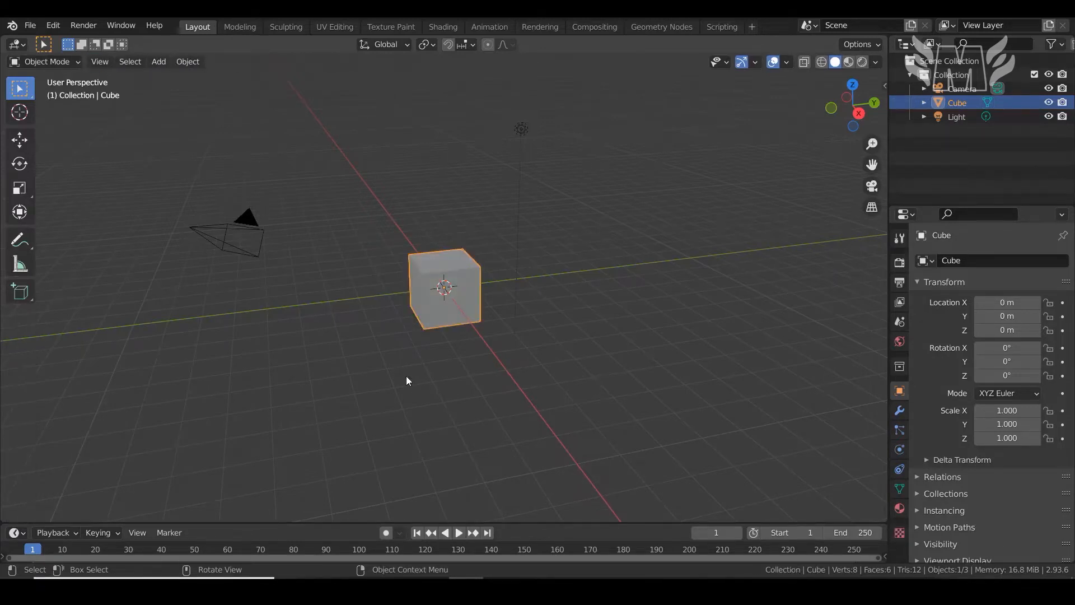
left_click(46, 62)
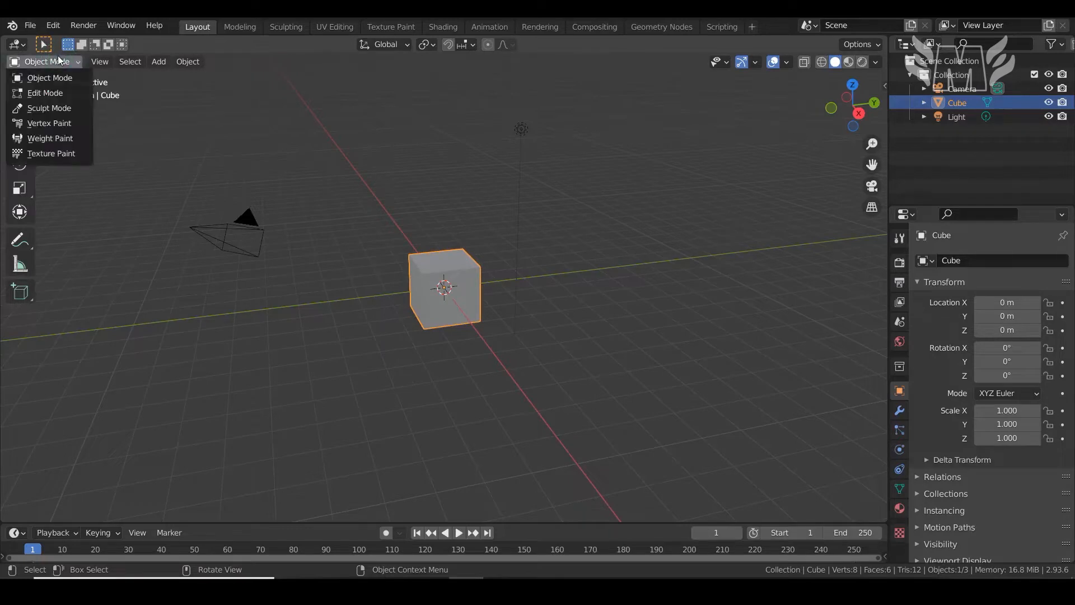
left_click(66, 93)
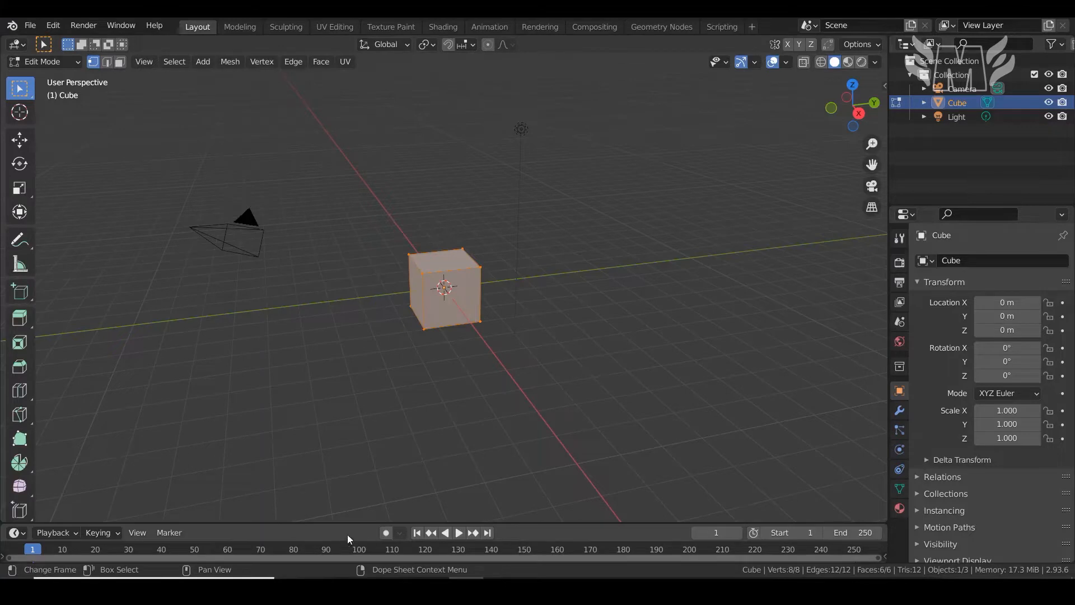
- Remove the timeline area so the 3D viewport takes up its space
right_click(521, 525)
left_click(521, 522)
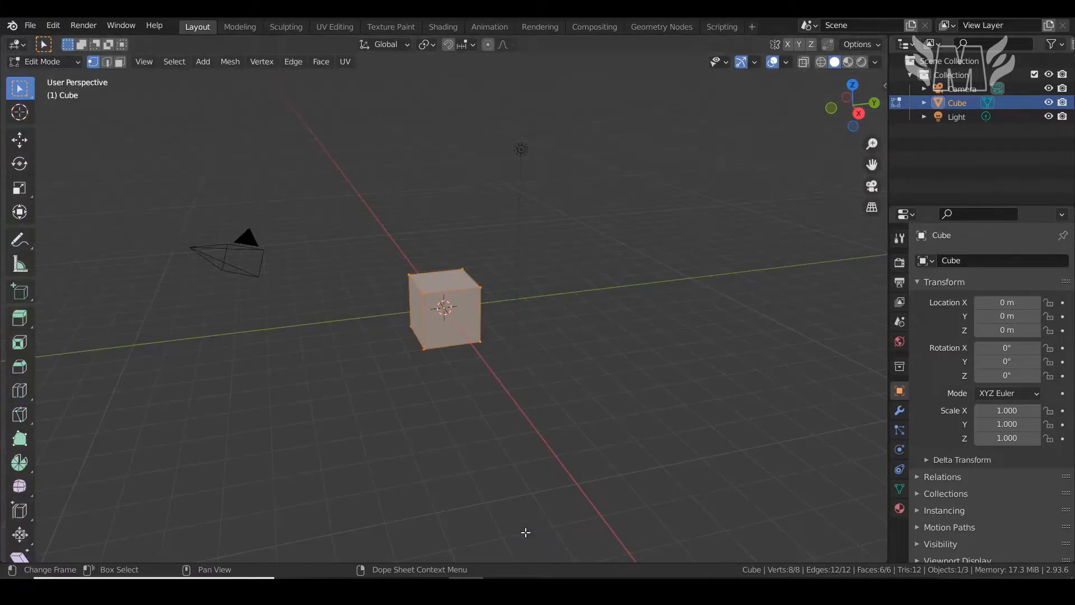
left_click(417, 488)
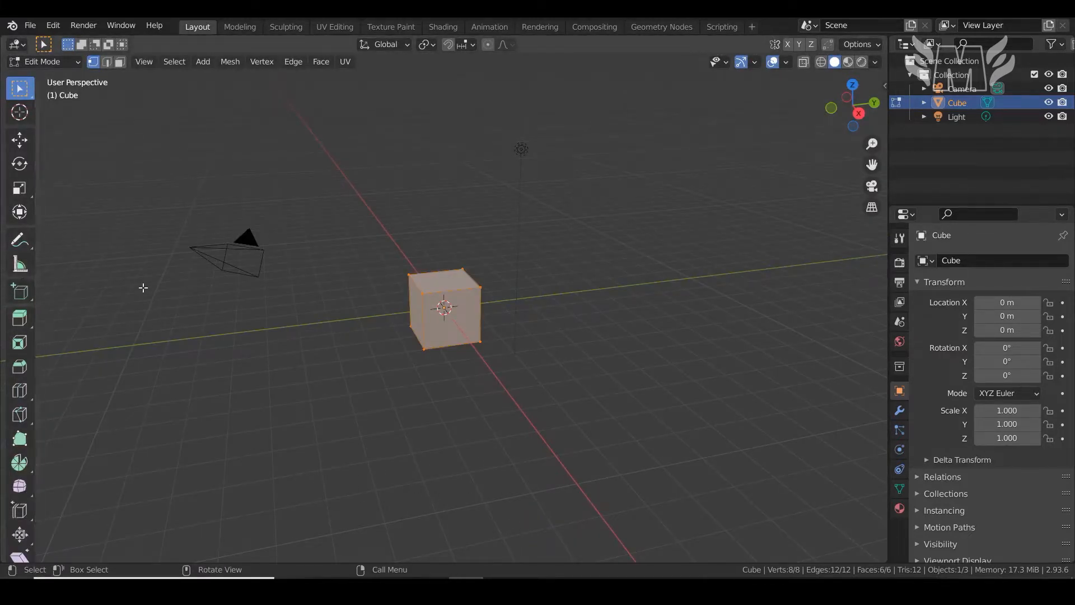
- Hide and restore the viewport's tool shelf several times, leaving it shown
key("t")
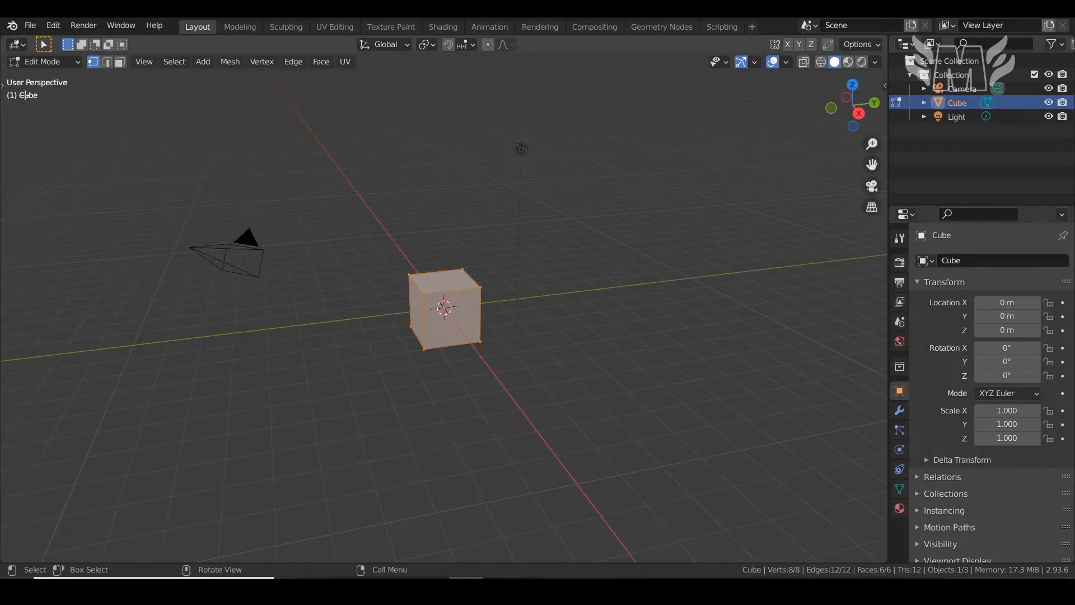
left_click(3, 84)
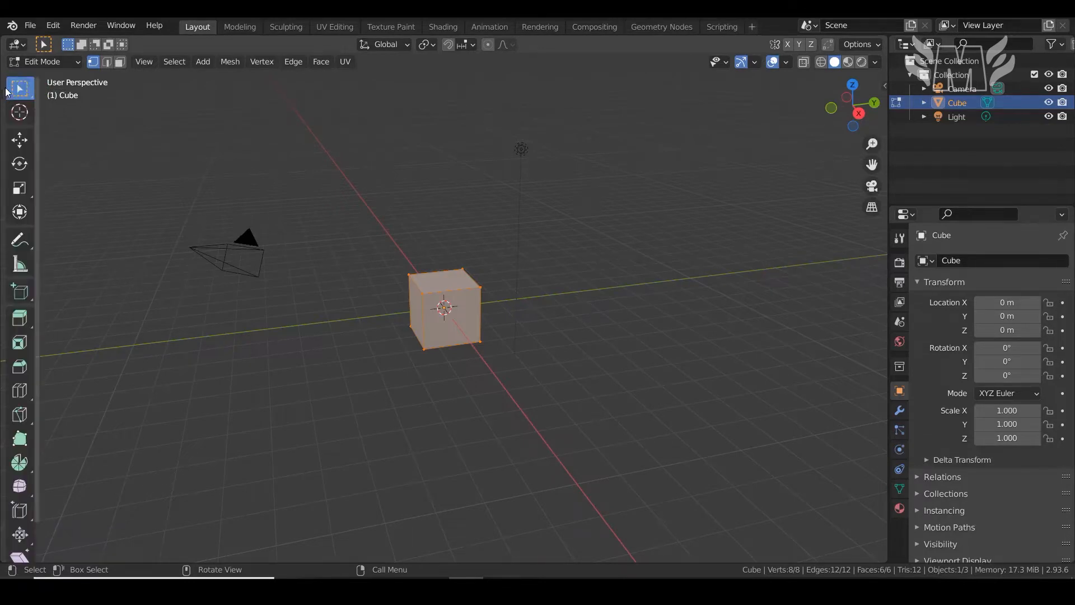
key("t")
key("t")
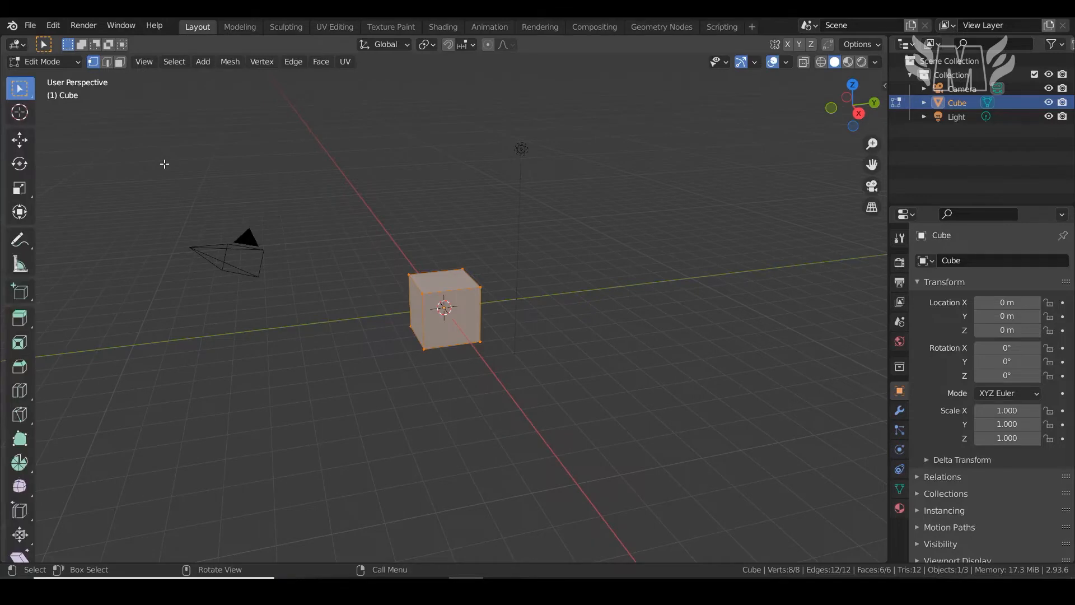
key("t")
key("t")
- Return to Object Mode and duplicate the cube about 3.67 m along the Y axis
mouse_move(474, 491)
middle_mouse_down()
mouse_move(485, 495)
mouse_move(475, 492)
middle_mouse_up()
scroll(460, 412, "up", 2)
middle_click_drag(459, 411, 447, 413)
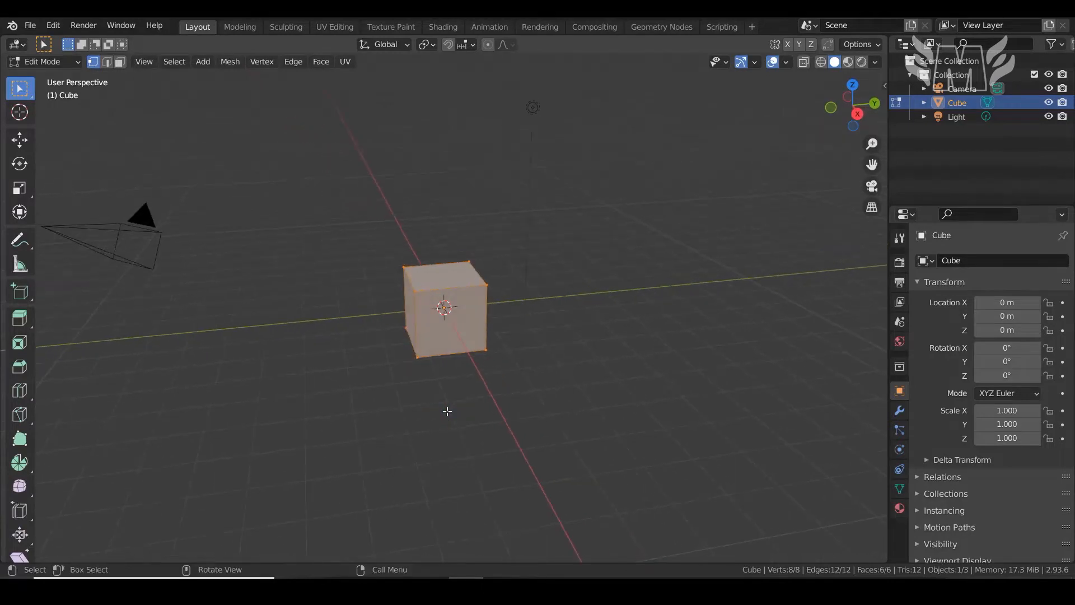
key("Tab")
key("shift+d")
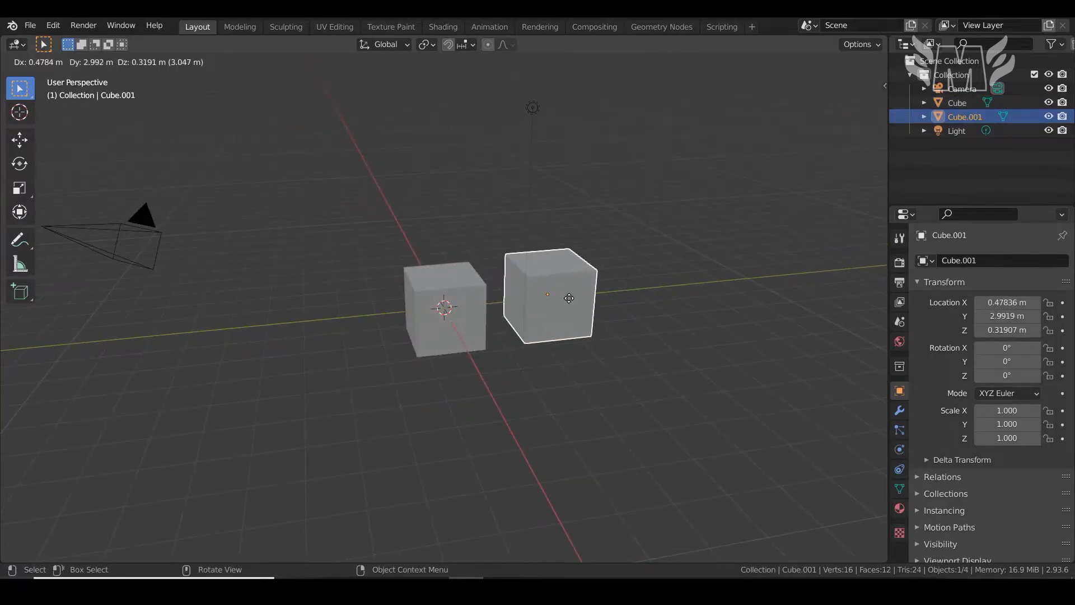
key("y")
left_click(584, 304)
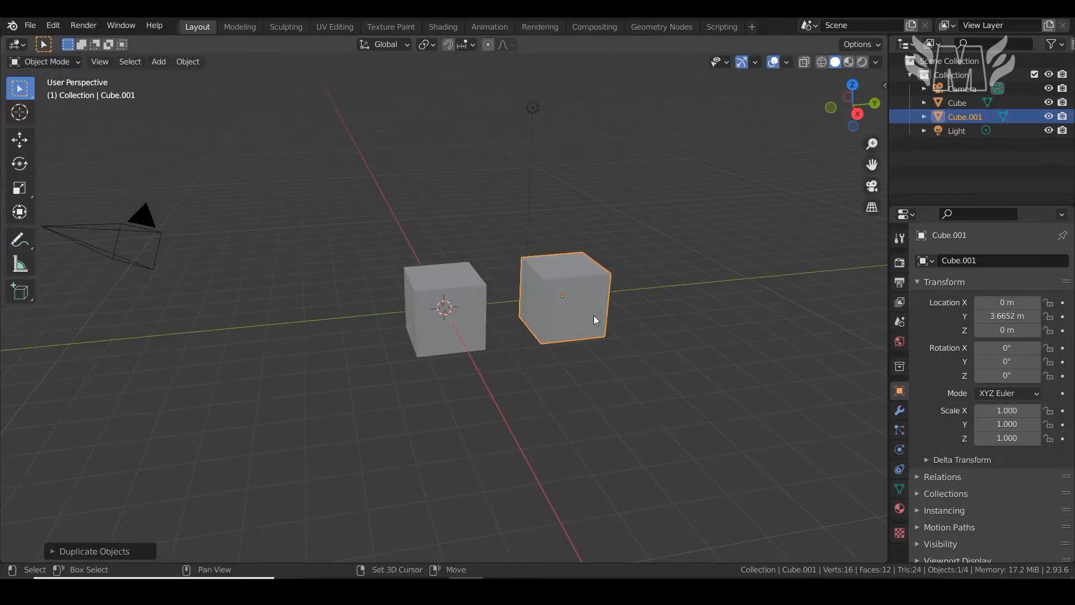
- Add a new mesh cube and move it about 8.1 m along the Y axis, beyond the duplicate
key("shift+a")
mouse_move(560, 293)
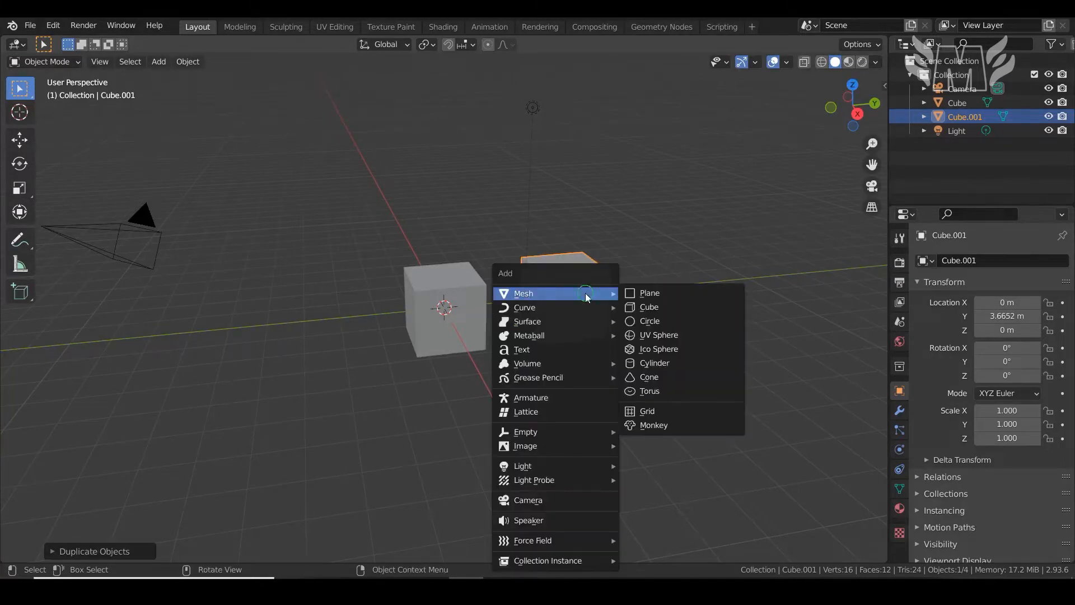
left_click(688, 308)
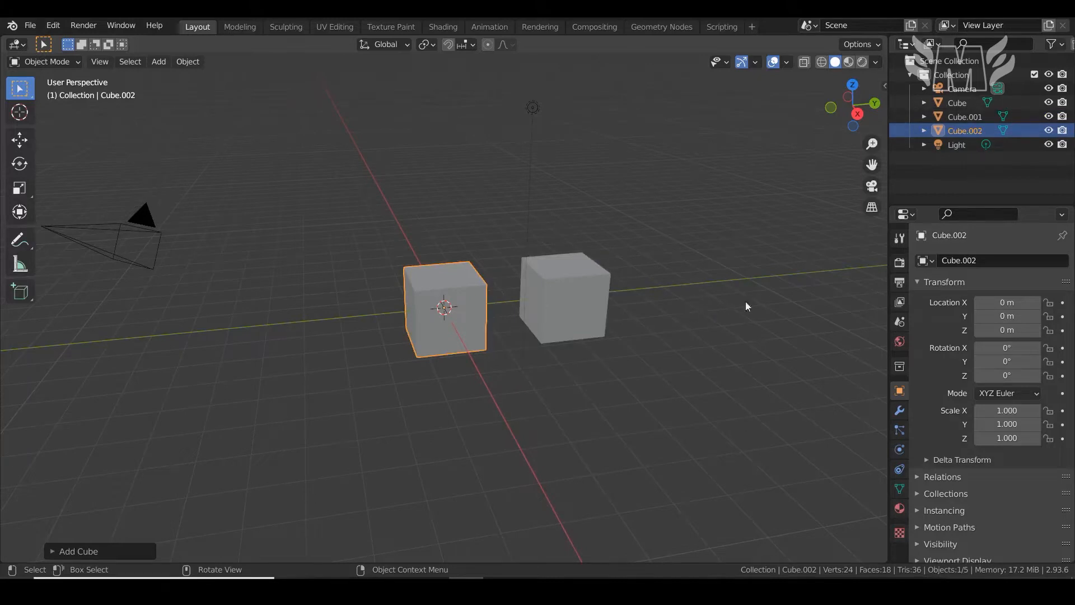
key("g")
key("y")
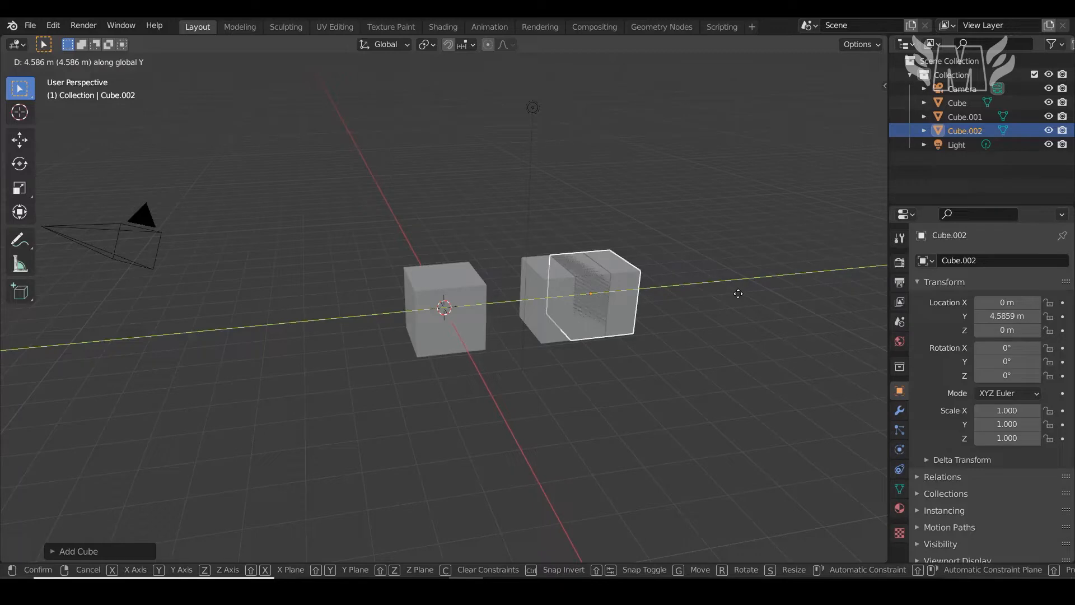
left_click(841, 280)
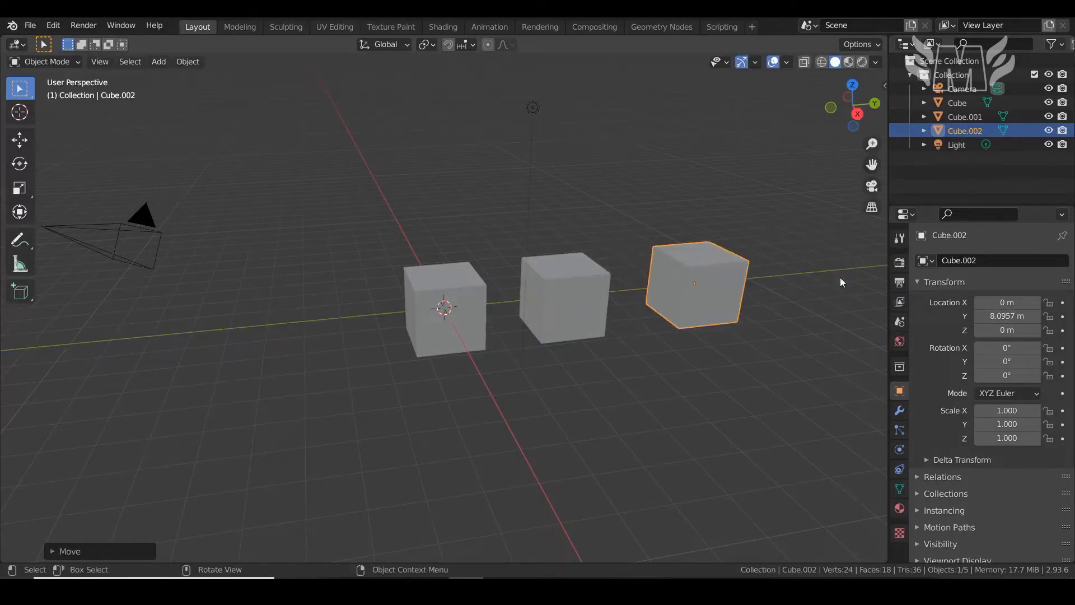
- Try to move one top corner vertex of the newly added cube in Edit Mode, and return to Object Mode
mouse_move(579, 377)
middle_mouse_down()
mouse_move(597, 391)
mouse_move(576, 384)
middle_mouse_up()
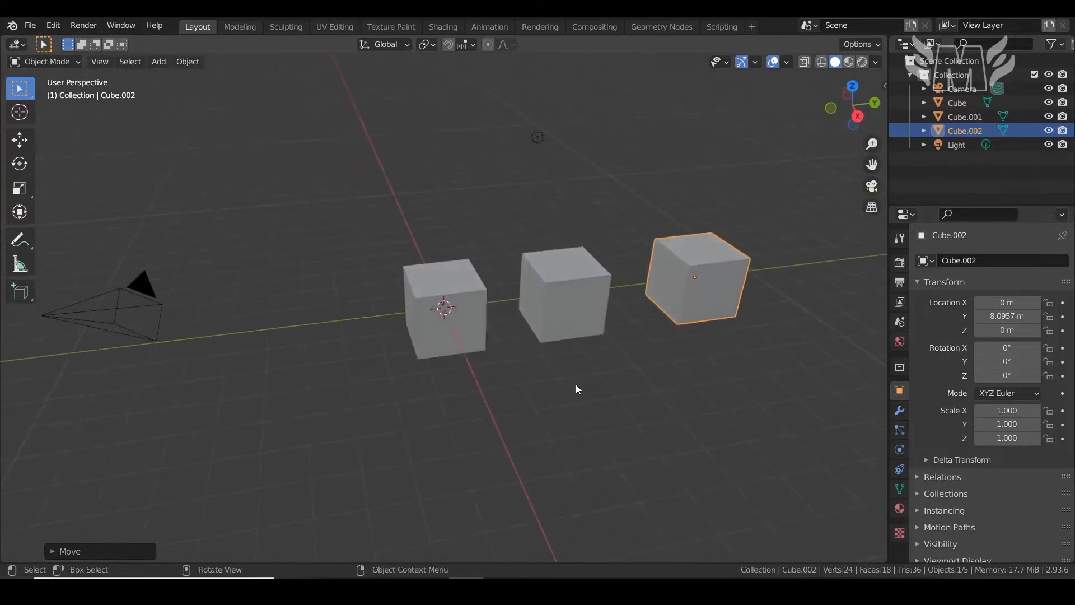
mouse_move(562, 447)
middle_mouse_down()
mouse_move(568, 453)
mouse_move(541, 432)
mouse_move(573, 422)
mouse_move(547, 427)
mouse_move(556, 435)
middle_mouse_up()
scroll(555, 449, "down", 2)
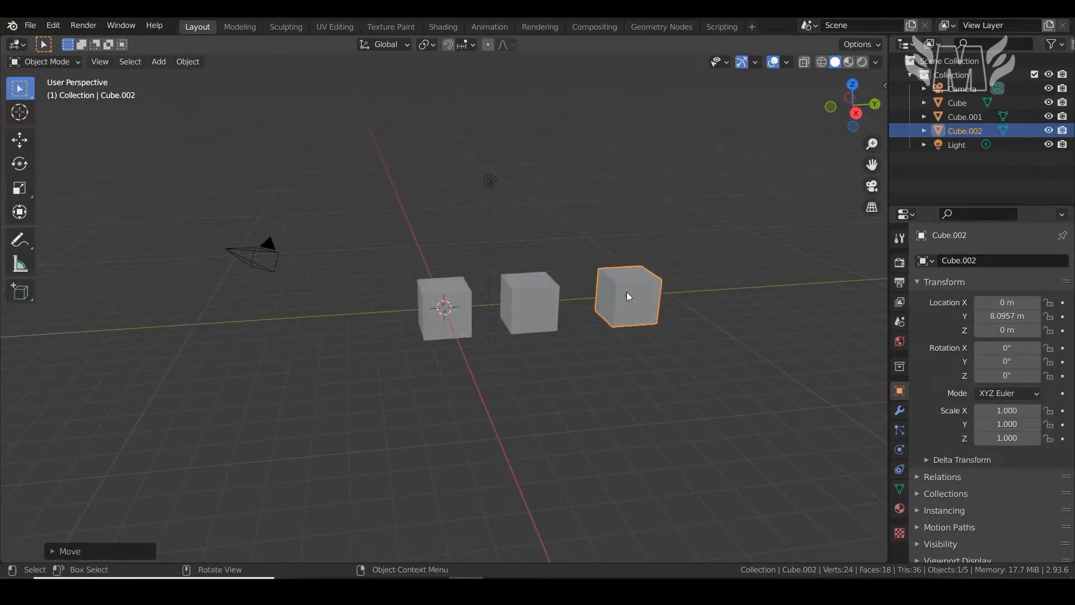
key("Tab")
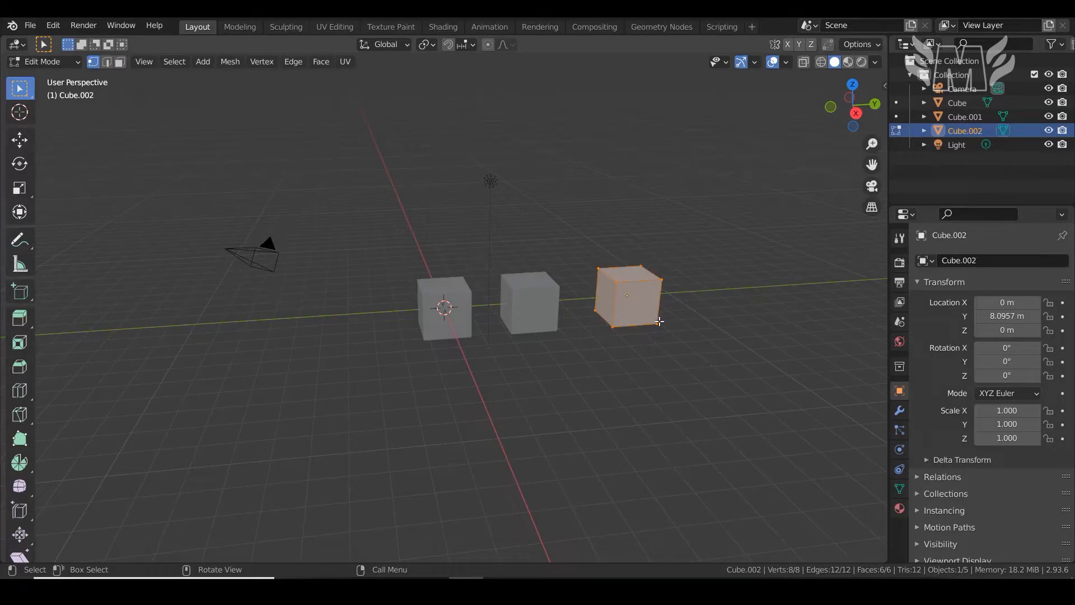
scroll(659, 319, "up", 1)
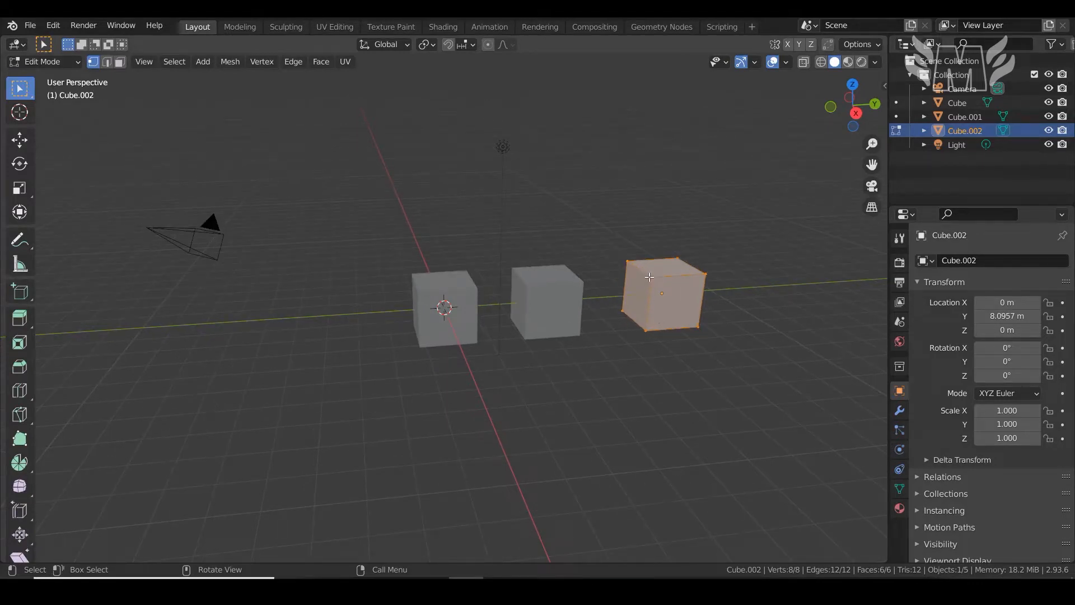
left_click(630, 262)
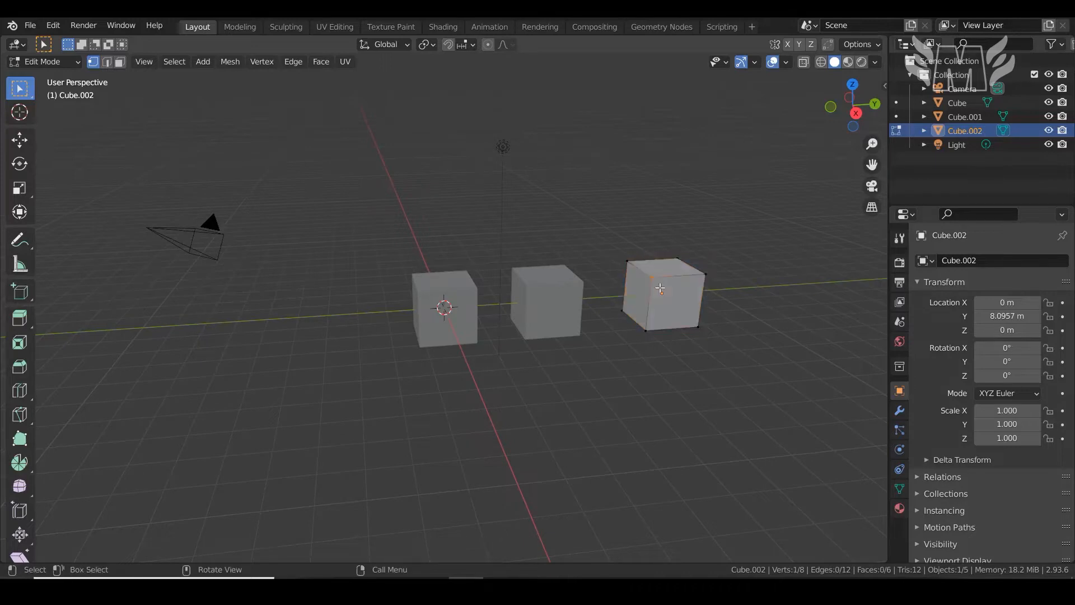
key("g")
right_click(669, 257)
key("Tab")
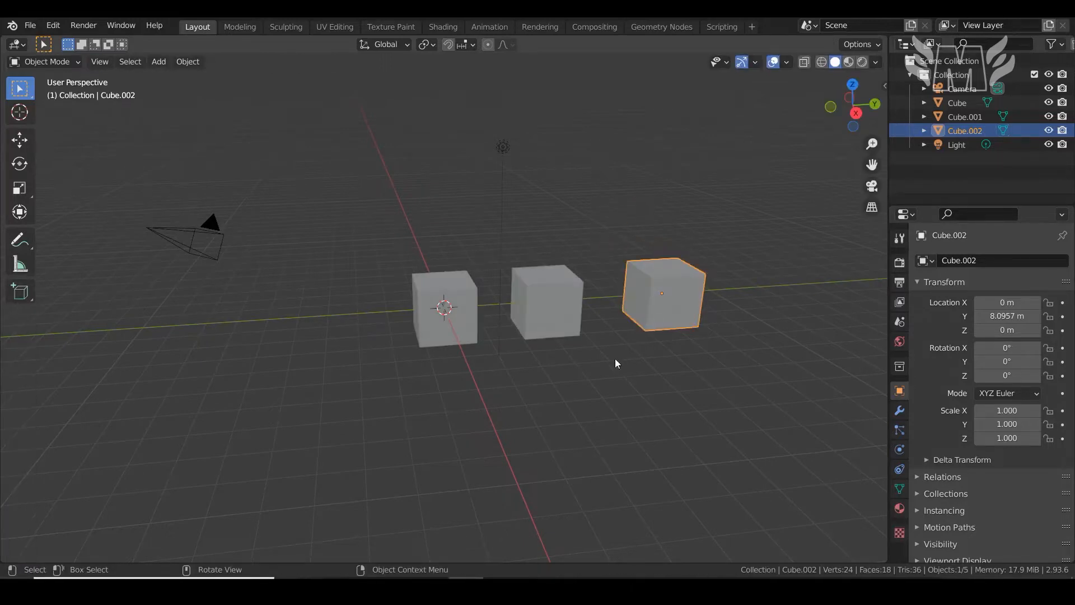
- Add the middle cube to the selection, inspect both selected cubes together in Edit Mode, and return to Object Mode
middle_click_drag(615, 364, 671, 371)
left_click(552, 303, "shift")
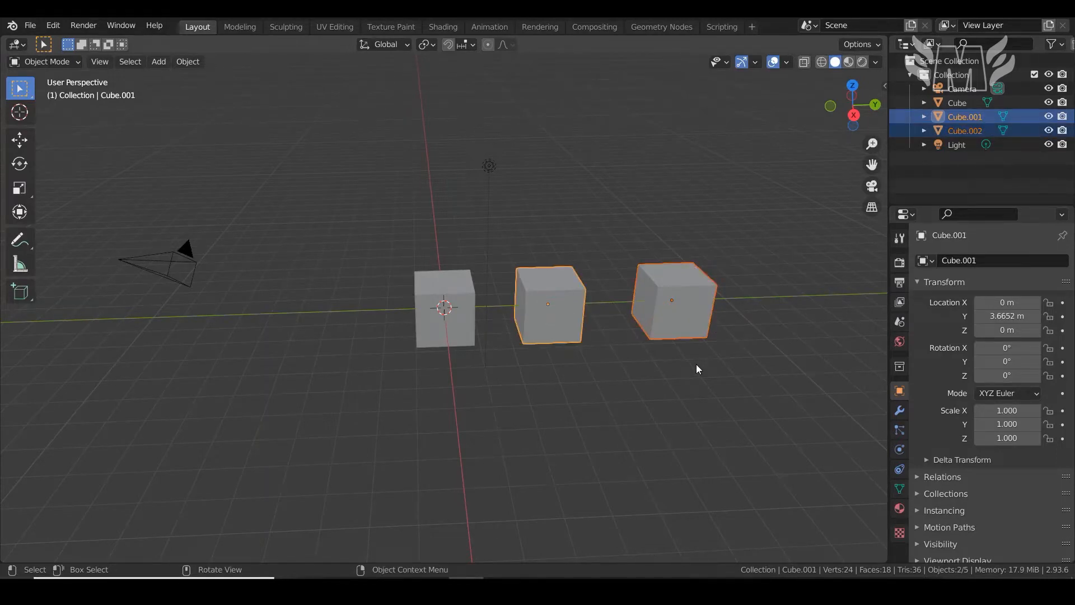
key("Tab")
middle_click_drag(689, 354, 588, 372)
scroll(698, 365, "up", 4)
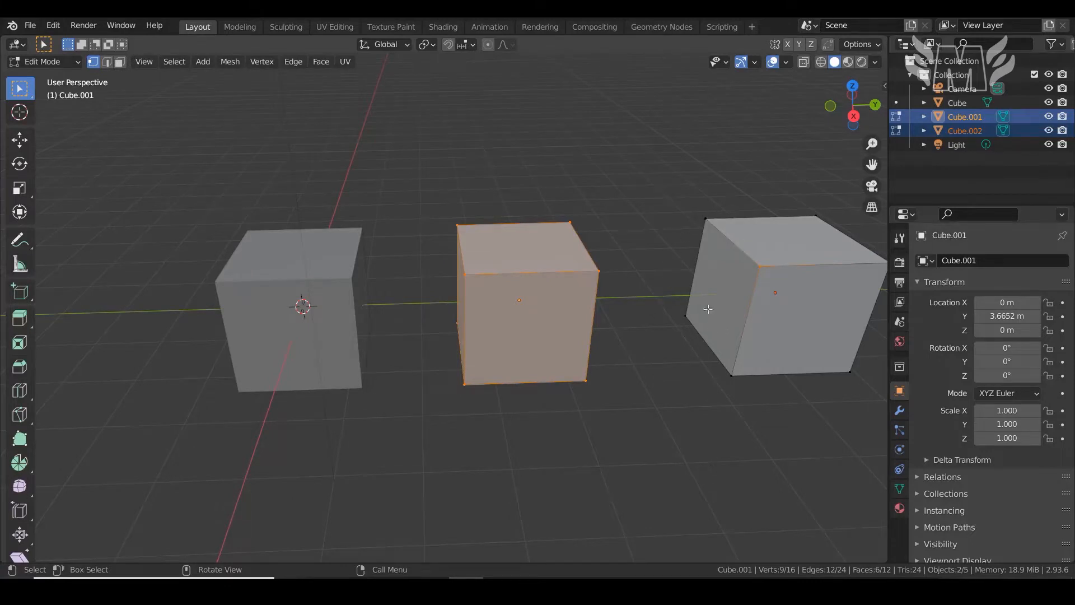
scroll(636, 413, "down", 3)
middle_click_drag(637, 413, 435, 372)
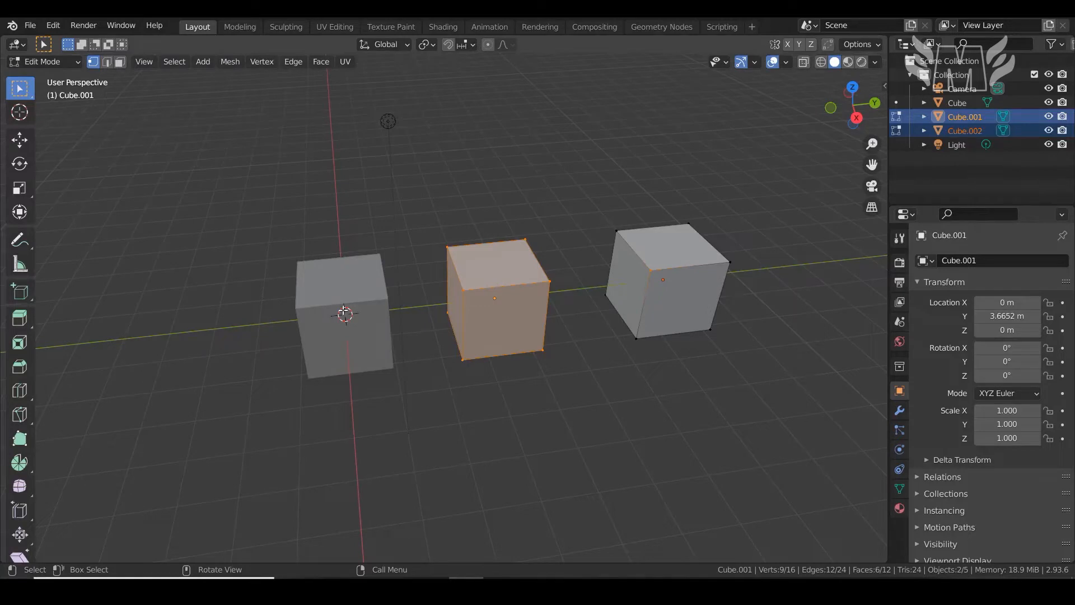
scroll(639, 377, "down", 2)
middle_click_drag(629, 381, 644, 380)
key("Tab")
scroll(653, 386, "down", 2)
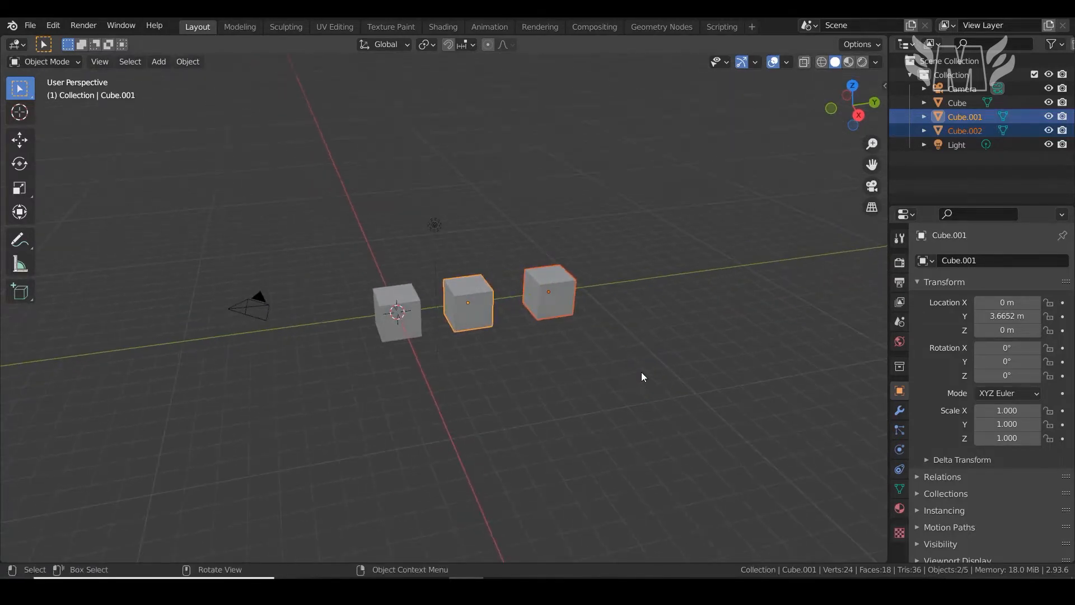
- Add the original cube to the selection, enter Edit Mode on all three cubes together, and return to Object Mode
left_click(408, 299, "shift")
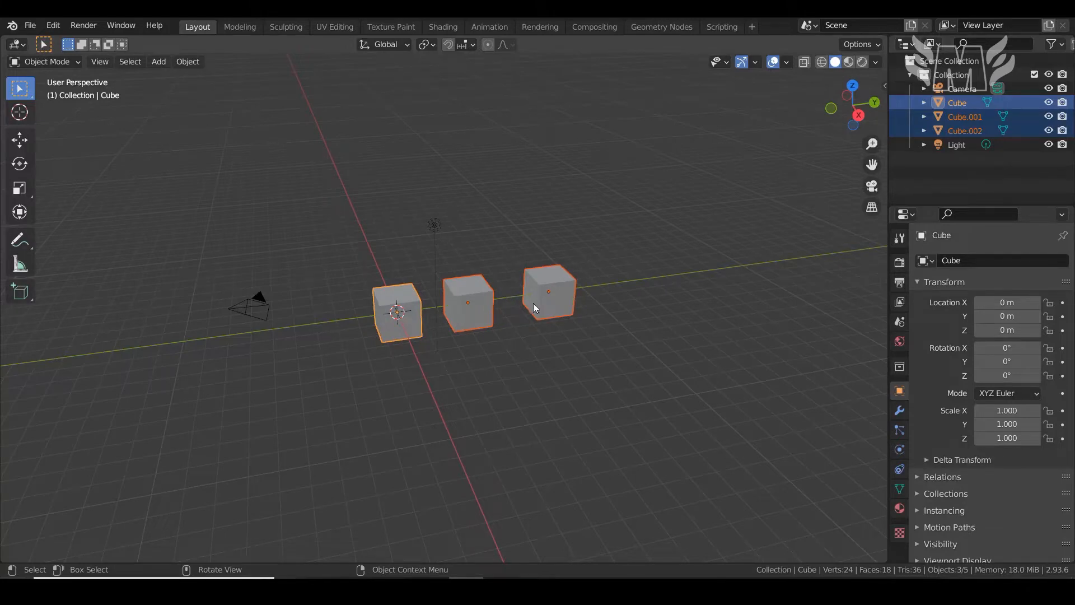
key("Tab")
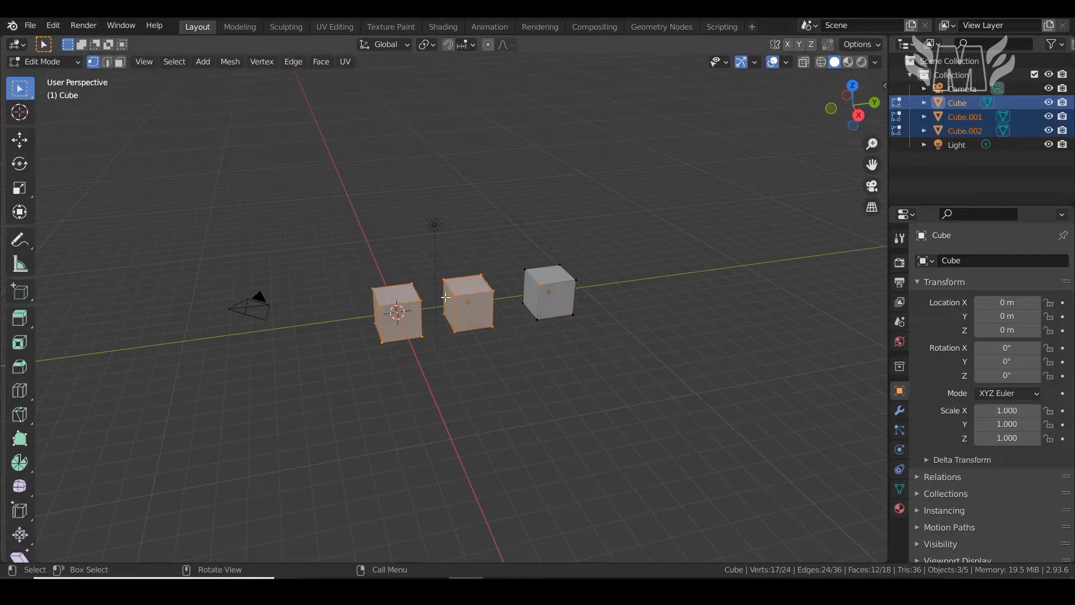
key("Tab")
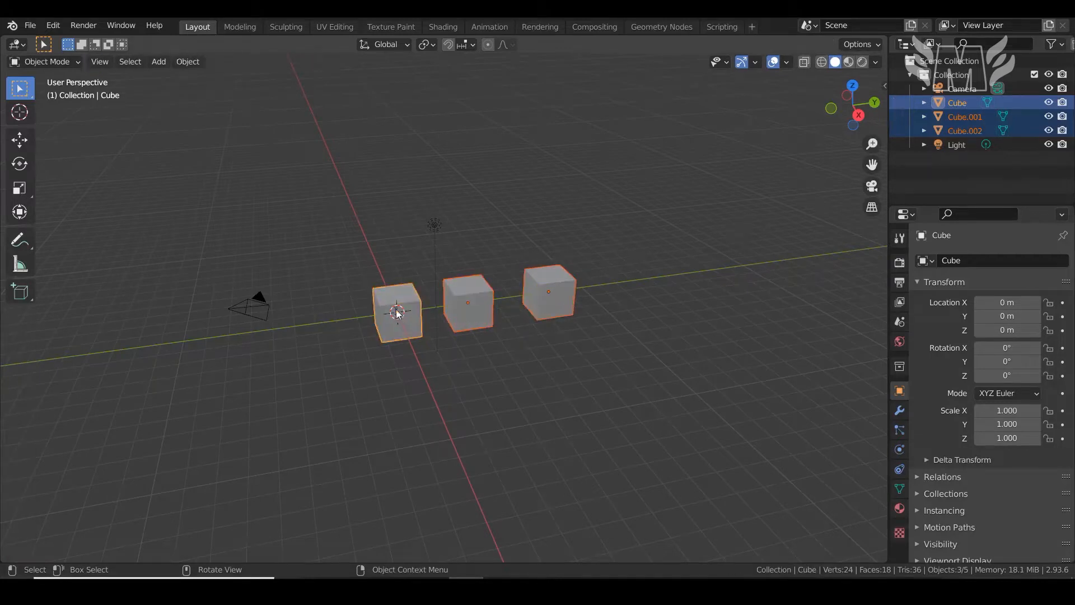
- Deselect all three cubes and try switching modes with nothing selected
scroll(401, 317, "up", 2)
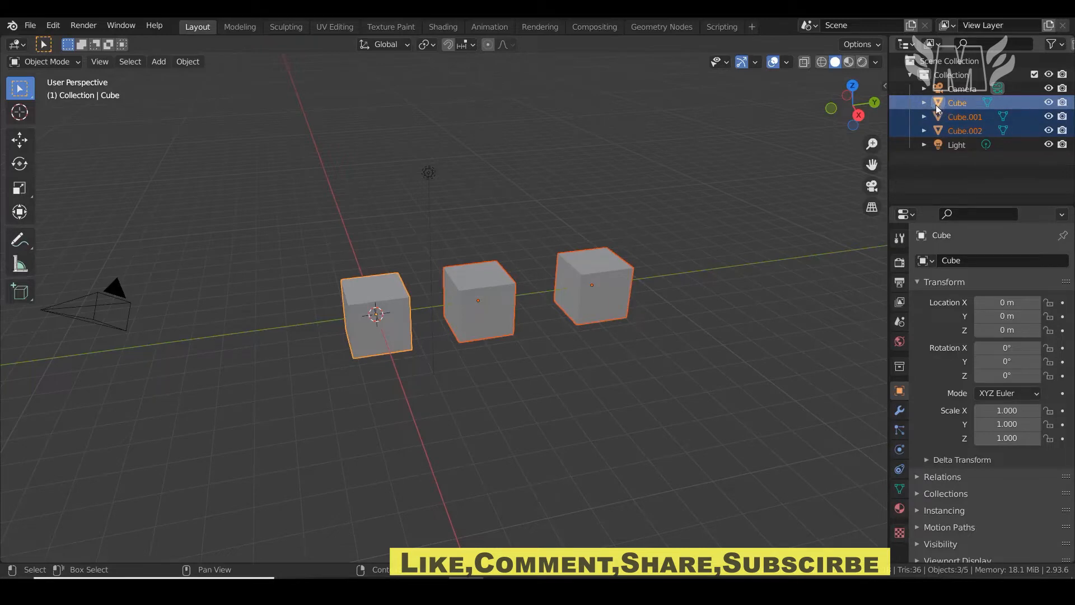
middle_click_drag(590, 380, 805, 317)
left_click(803, 315)
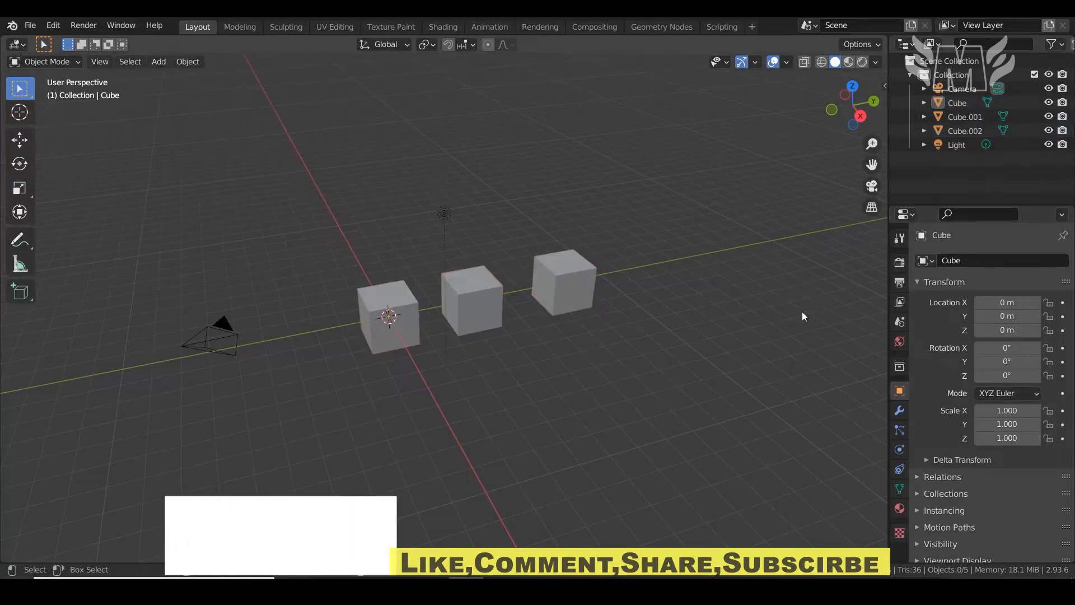
key("Tab")
left_click(737, 318)
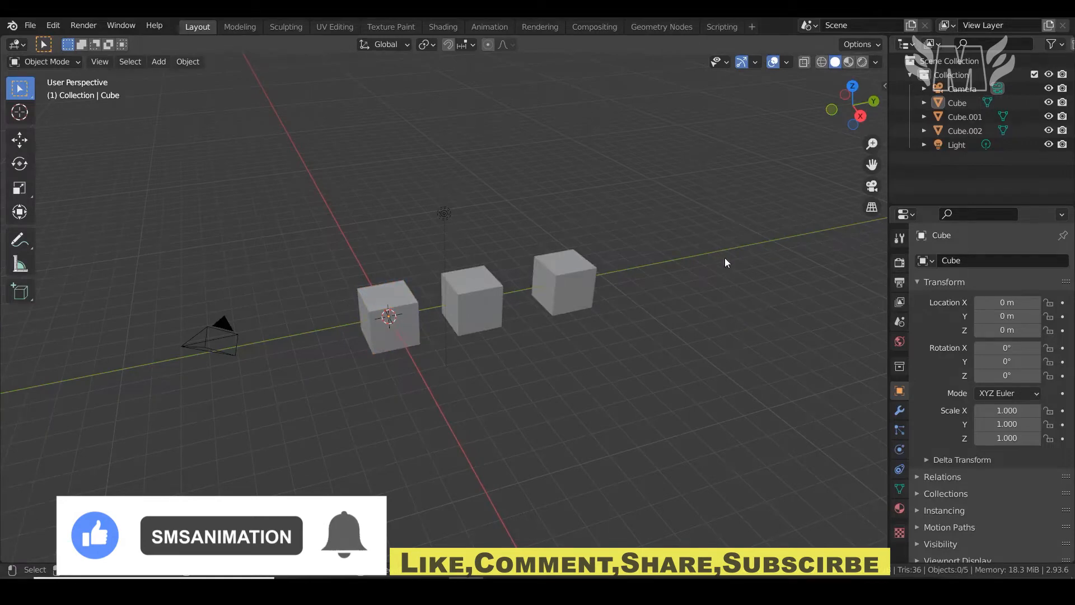
- Place the 3D cursor near the Y axis beyond the third cube, and enter Edit Mode on the original cube
right_click(716, 241, "shift")
left_click(393, 335)
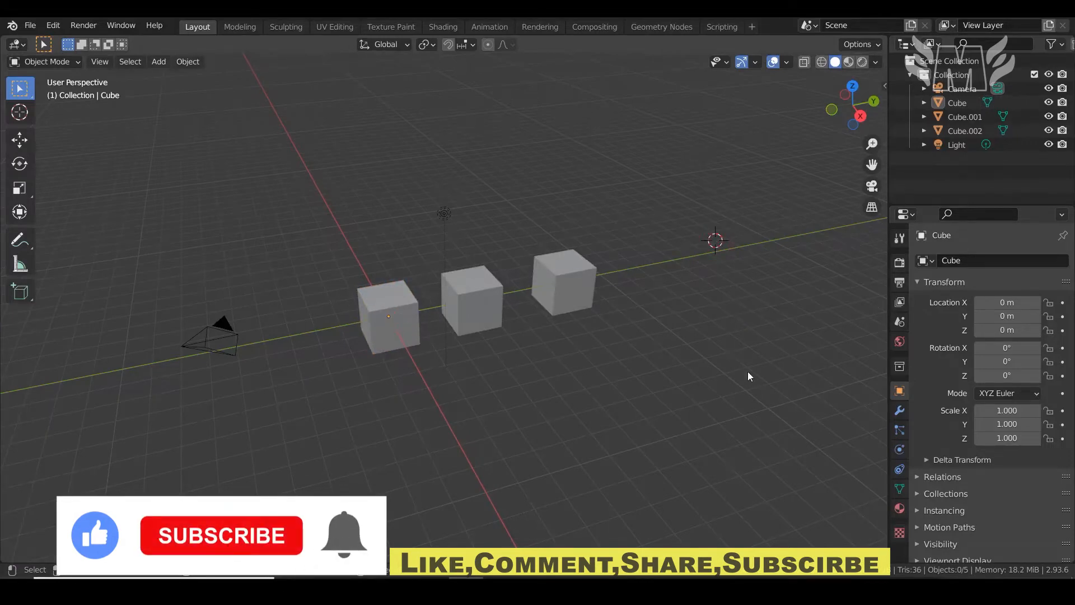
key("Tab")
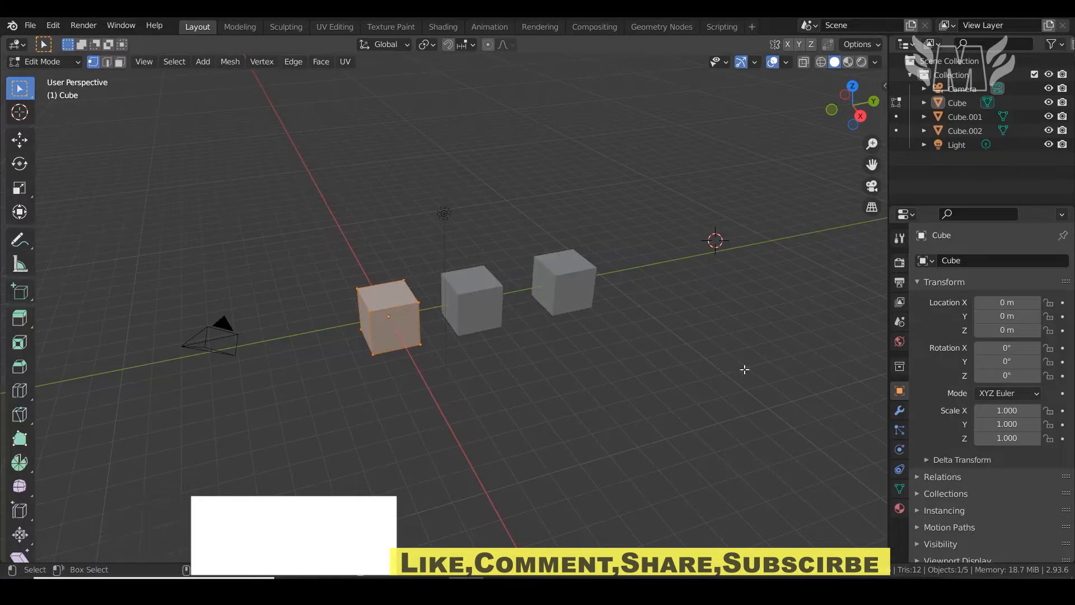